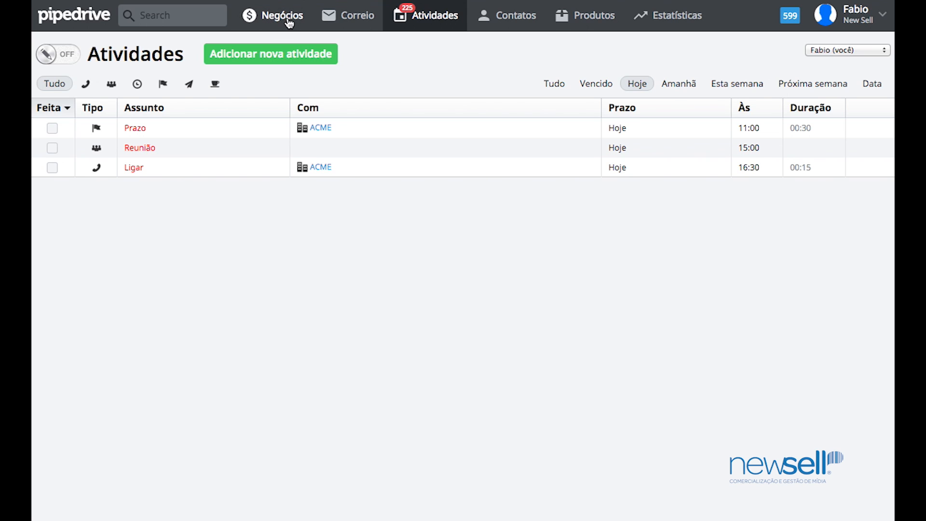
- Open the first deal in the Lead/Consulta(FRIO) stage and bring up its form for adding an activity
{"action": "left_click", "coordinate": [289, 21]}
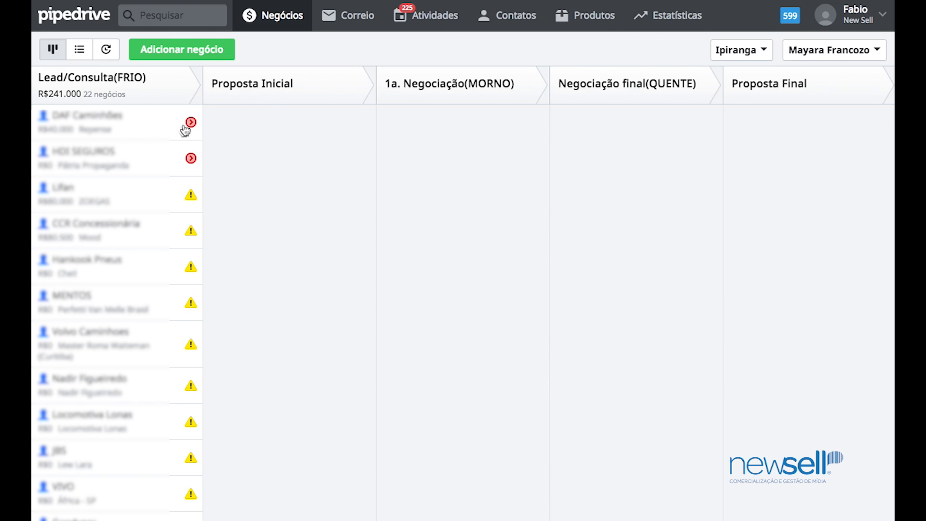
{"action": "left_click", "coordinate": [72, 116]}
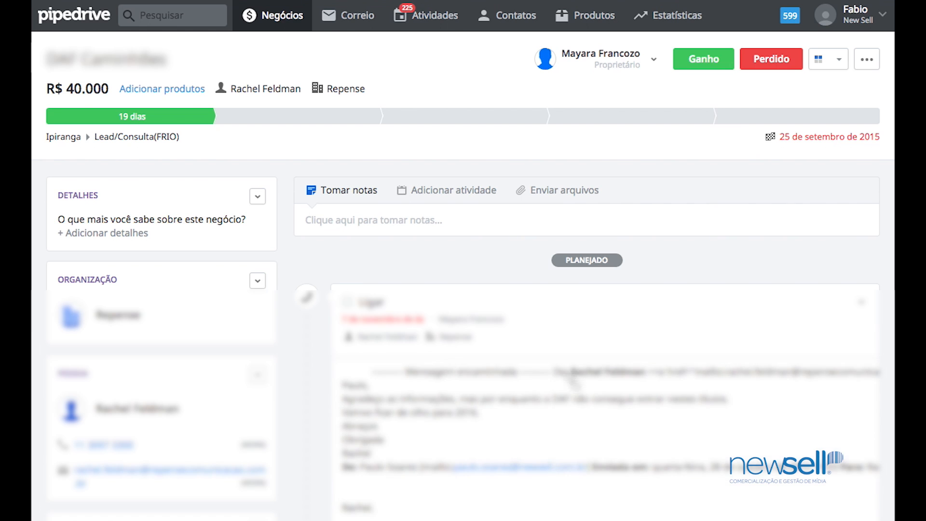
{"action": "left_click", "coordinate": [457, 192]}
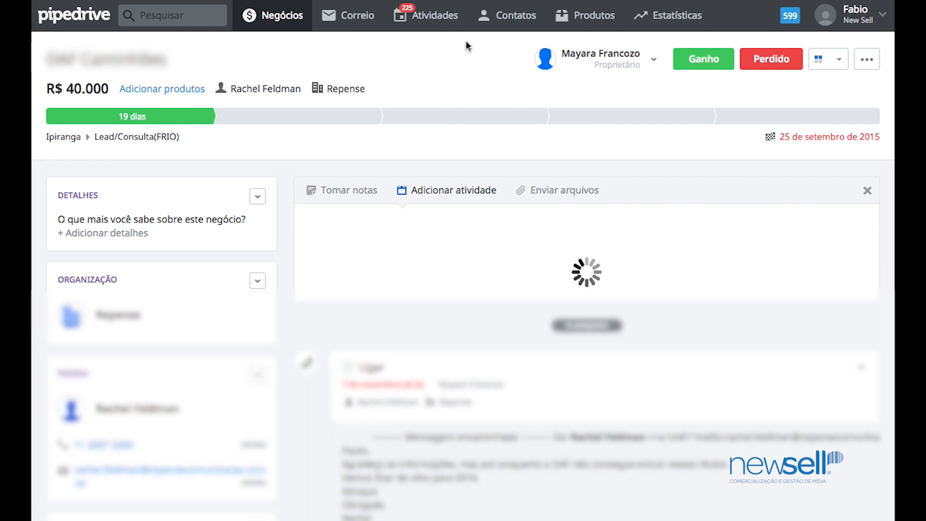
- Open the first organization in the contacts list and bring up its form for adding an activity
{"action": "left_click", "coordinate": [506, 19]}
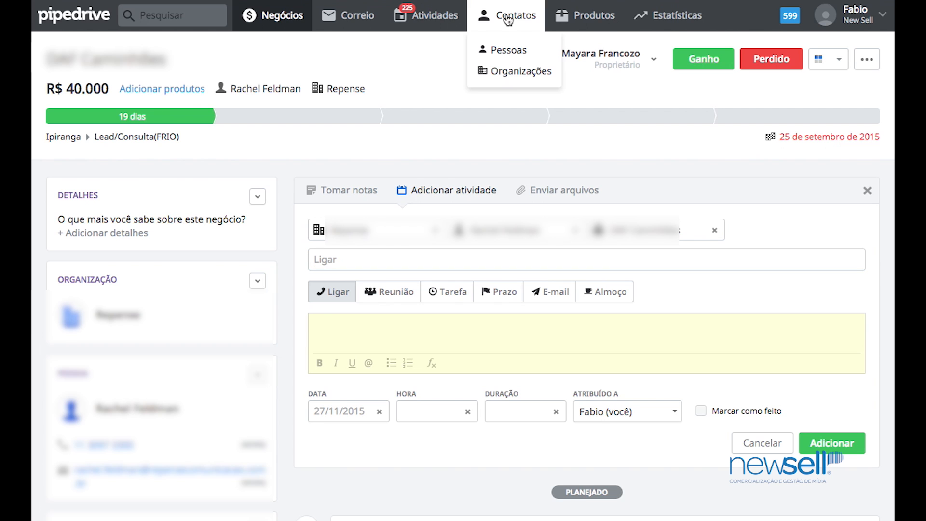
{"action": "left_click", "coordinate": [512, 72]}
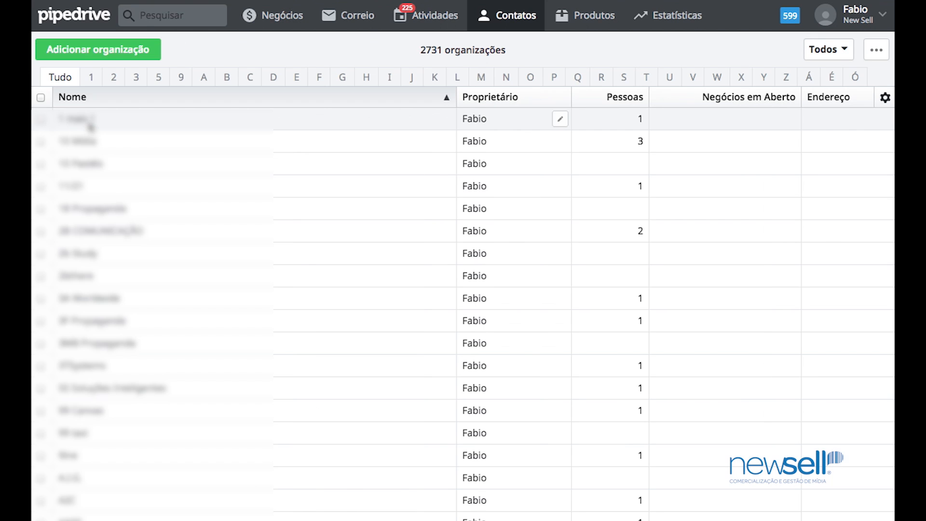
{"action": "left_click", "coordinate": [85, 121]}
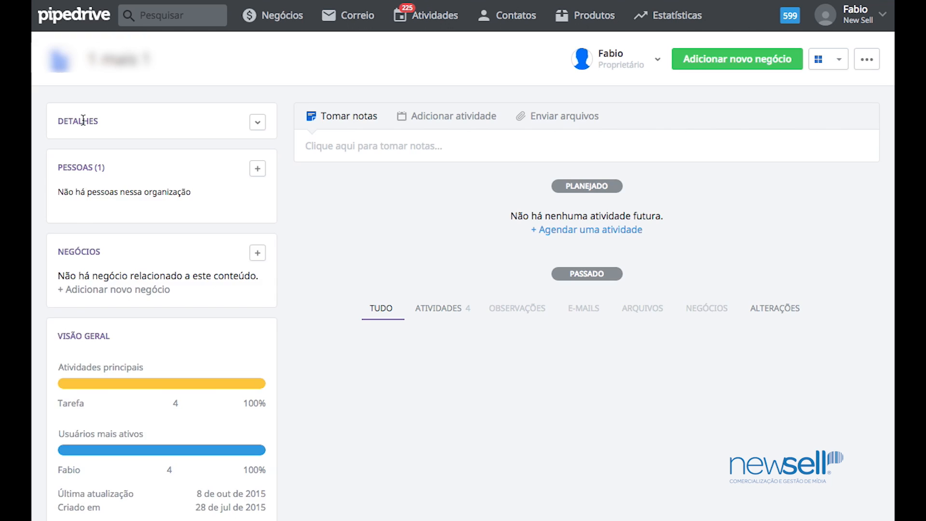
{"action": "left_click", "coordinate": [458, 121]}
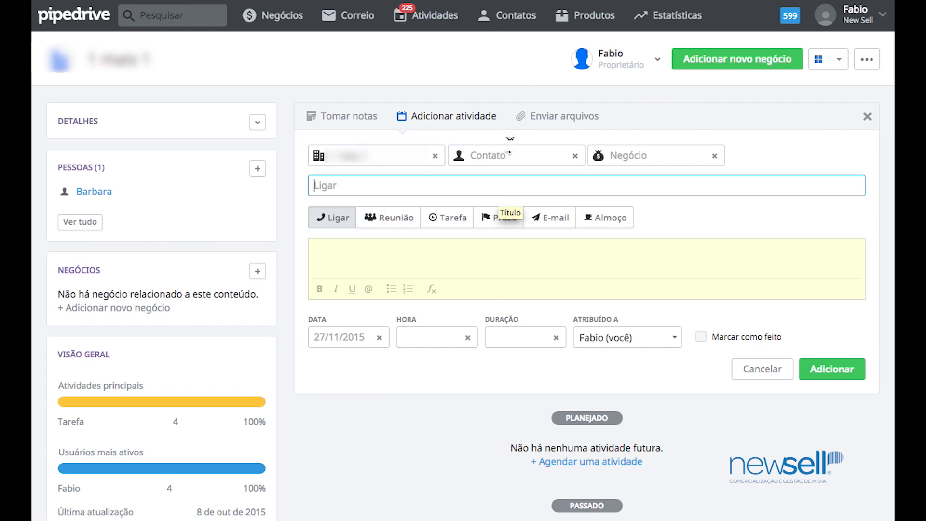
- Start a new activity from the activities page, link it to the organization ACME and set its type to Reunião
{"action": "left_click", "coordinate": [442, 18]}
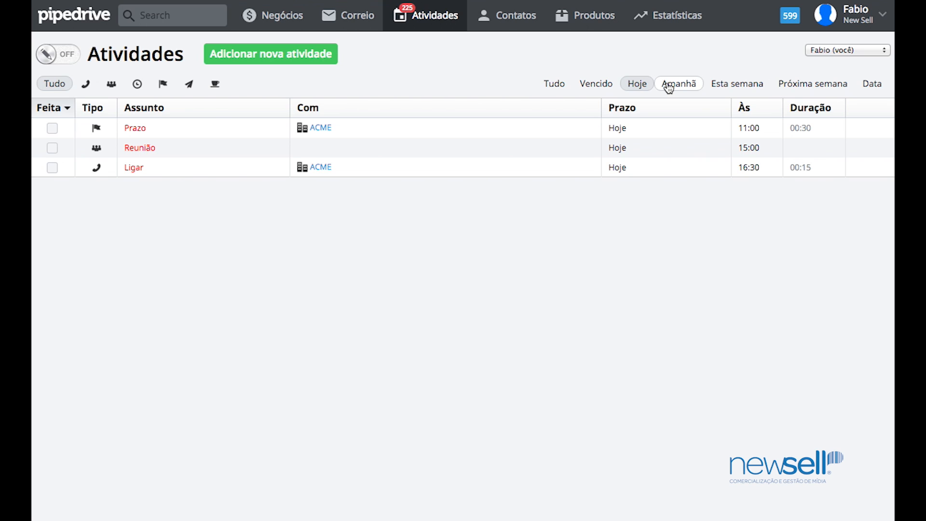
{"action": "left_click", "coordinate": [294, 57]}
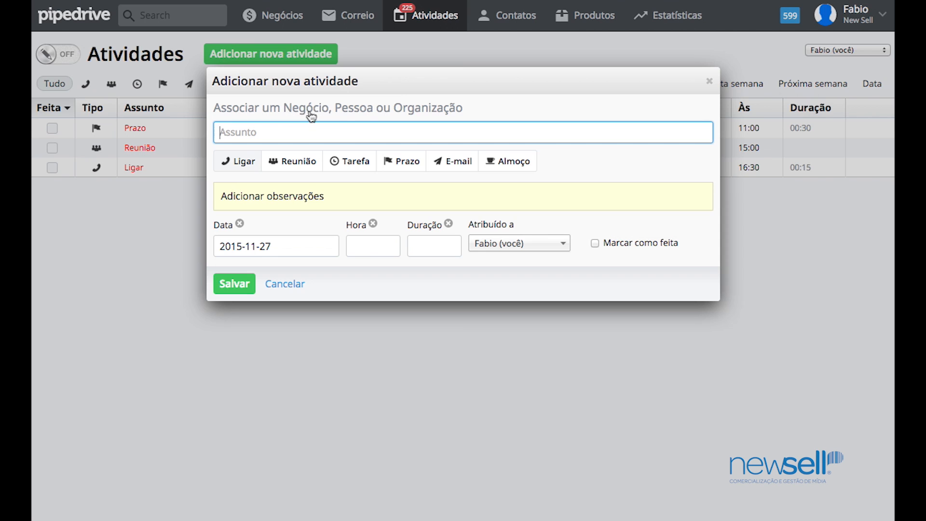
{"action": "left_click", "coordinate": [368, 113]}
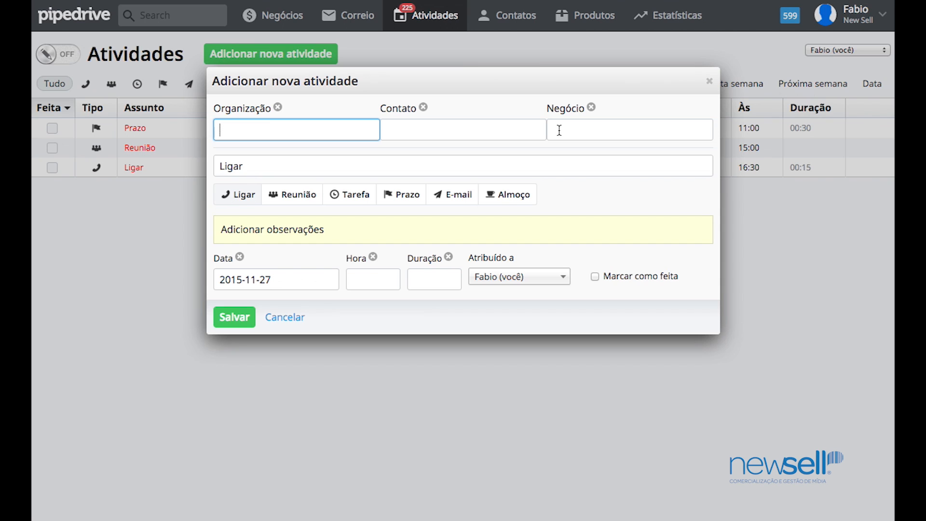
{"action": "type", "text": "ACME"}
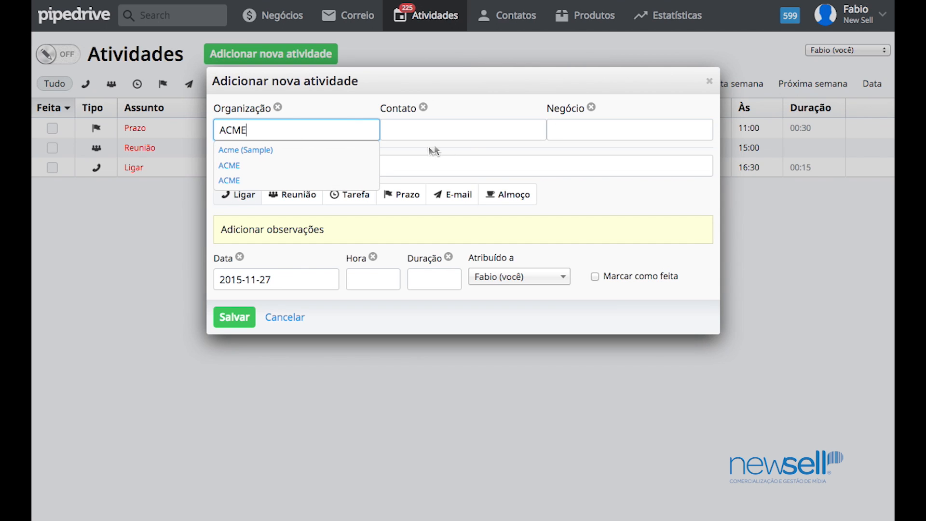
{"action": "left_click", "coordinate": [273, 165]}
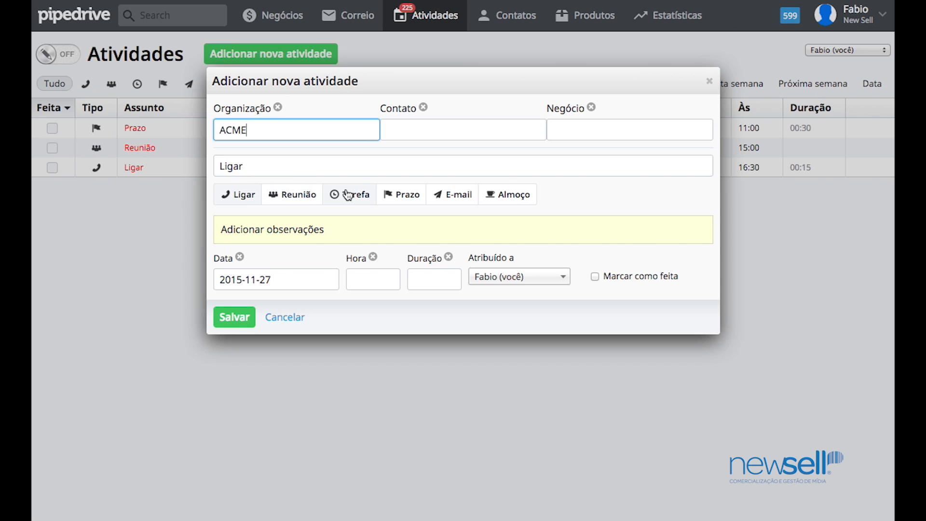
{"action": "left_click", "coordinate": [289, 195]}
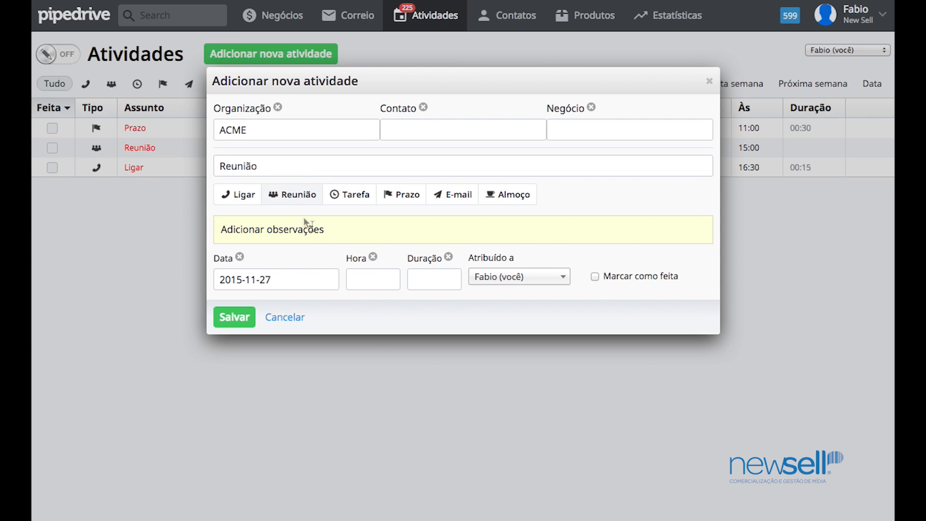
- Give the new meeting a duration of 01:00 and a start time of 17:00, and save it
{"action": "left_click", "coordinate": [280, 279]}
{"action": "left_click", "coordinate": [427, 280]}
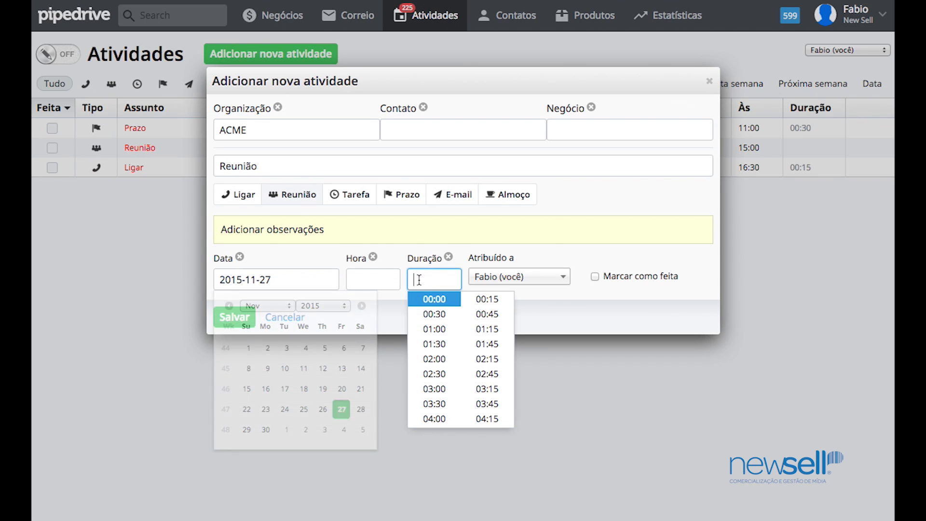
{"action": "left_click", "coordinate": [434, 329]}
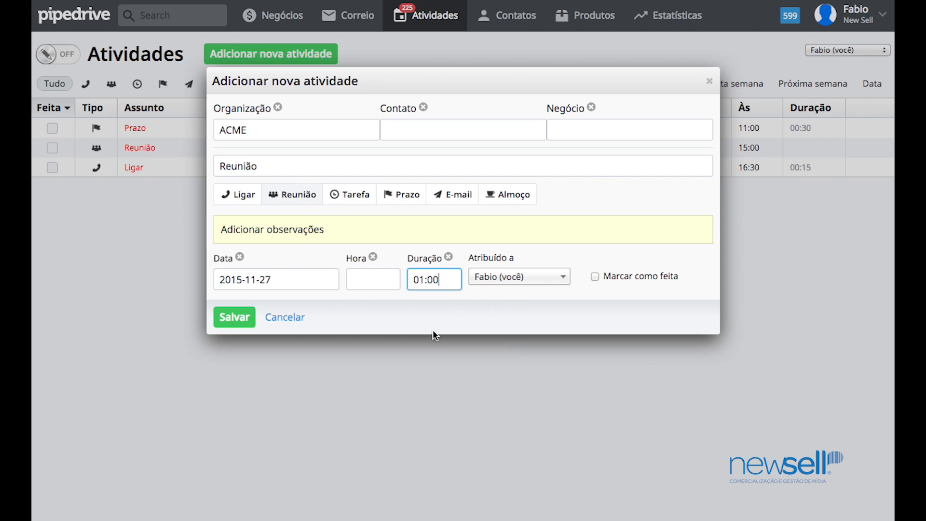
{"action": "left_click", "coordinate": [385, 282]}
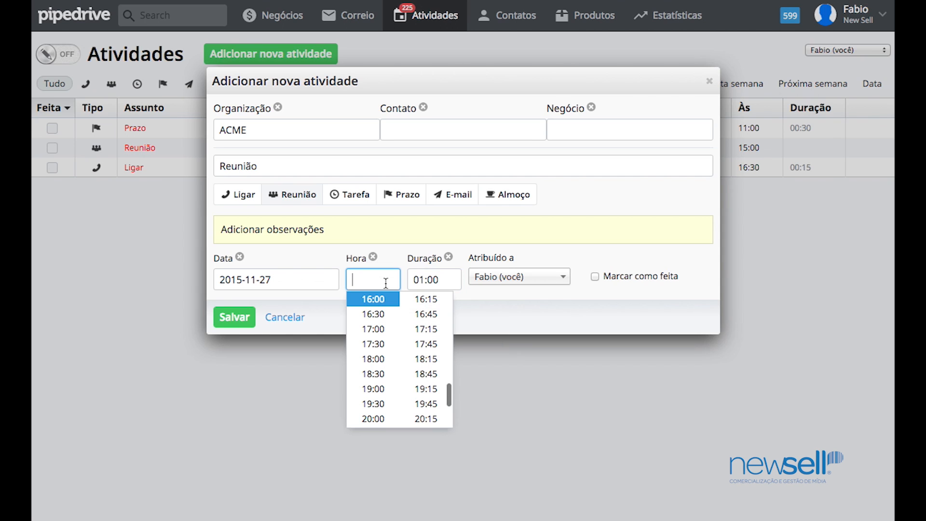
{"action": "left_click", "coordinate": [385, 331]}
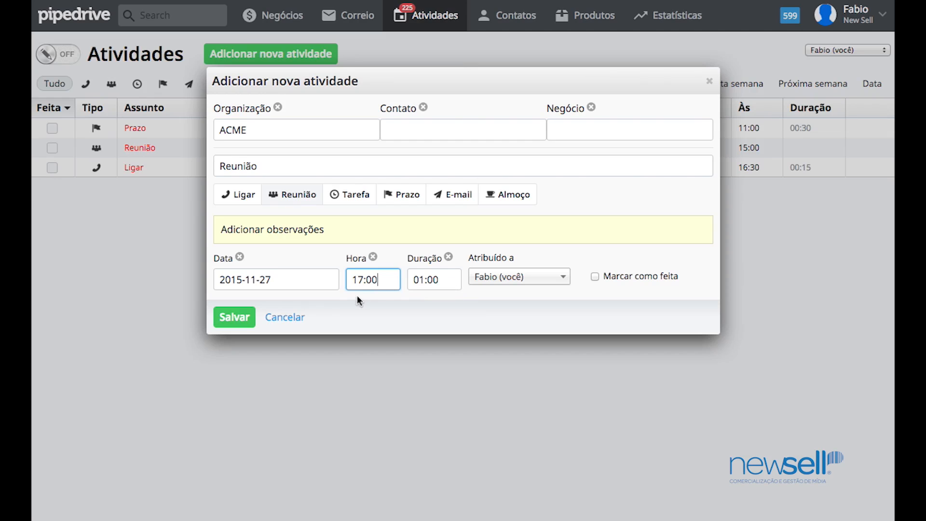
{"action": "left_click", "coordinate": [237, 318]}
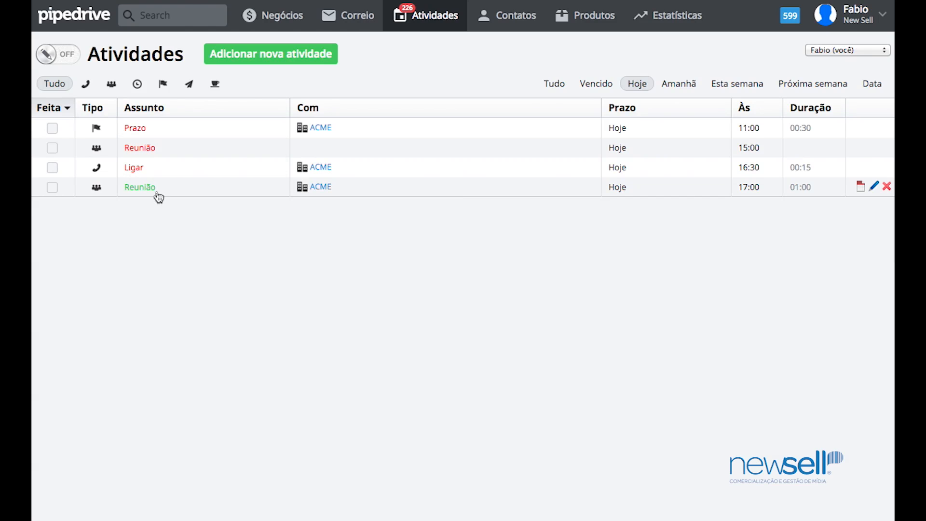
- View the activities scheduled for next week and the deals pipeline
{"action": "mouse_move", "coordinate": [135, 169]}
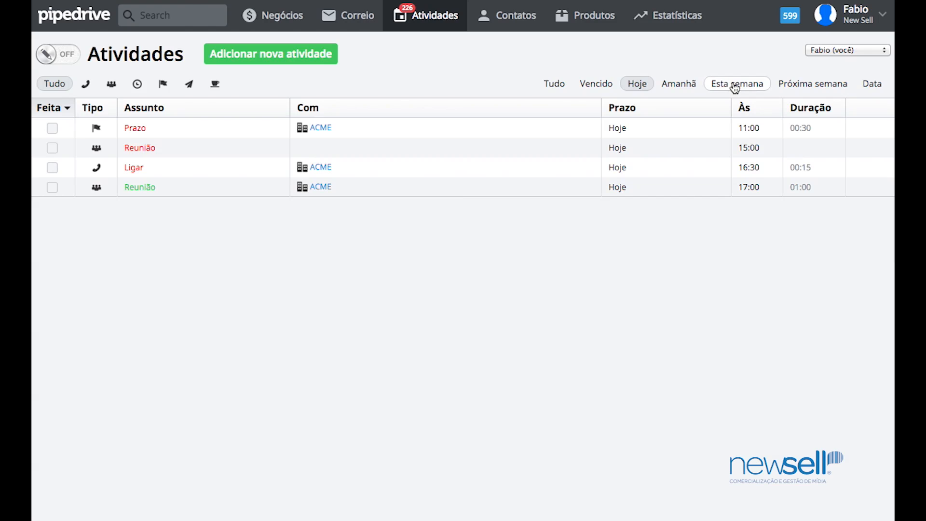
{"action": "left_click", "coordinate": [781, 85]}
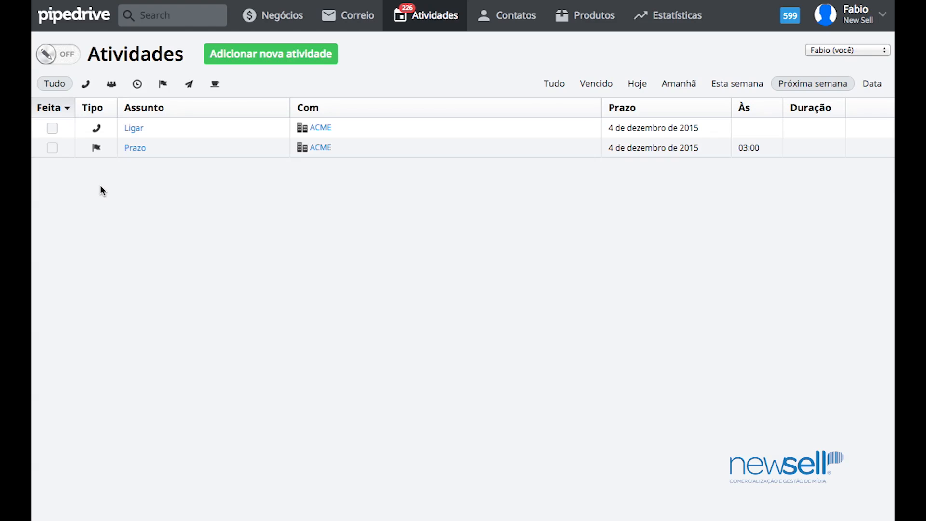
{"action": "left_click", "coordinate": [295, 24]}
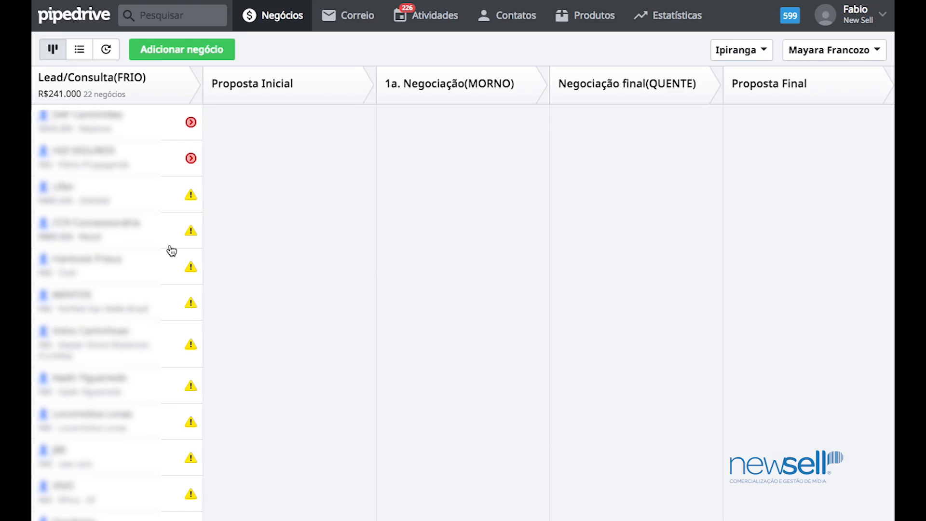
- Filter the activities to tasks, save a new Tarefa activity dated 2015-11-27, and list today's tasks
{"action": "left_click", "coordinate": [444, 22]}
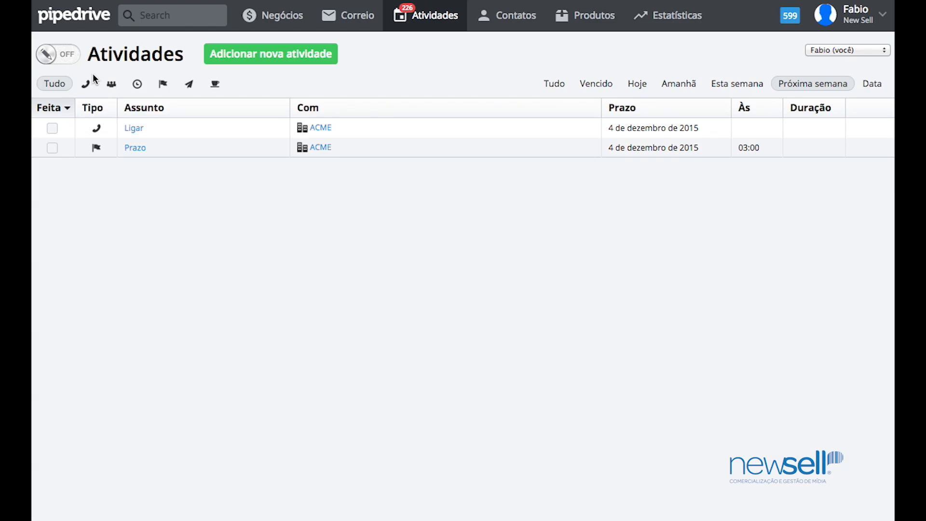
{"action": "left_click", "coordinate": [137, 86]}
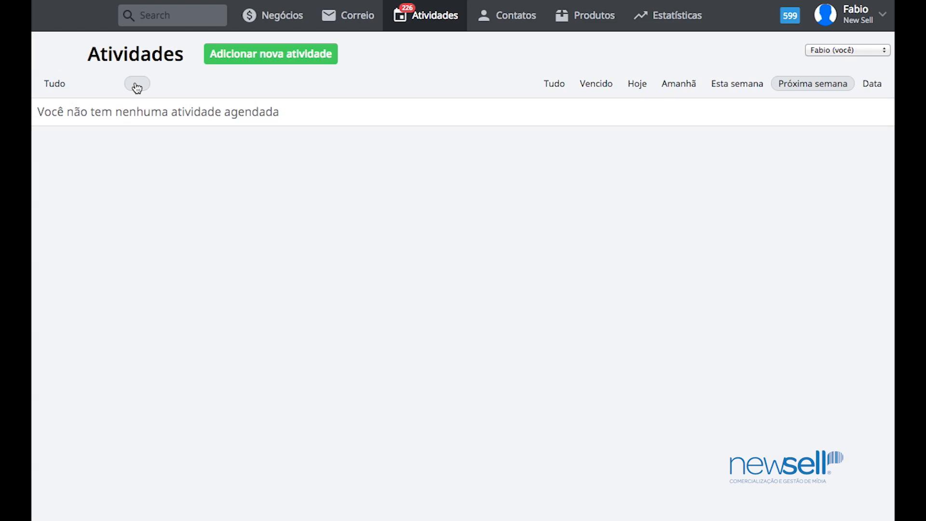
{"action": "left_click", "coordinate": [279, 59]}
{"action": "left_click", "coordinate": [351, 166]}
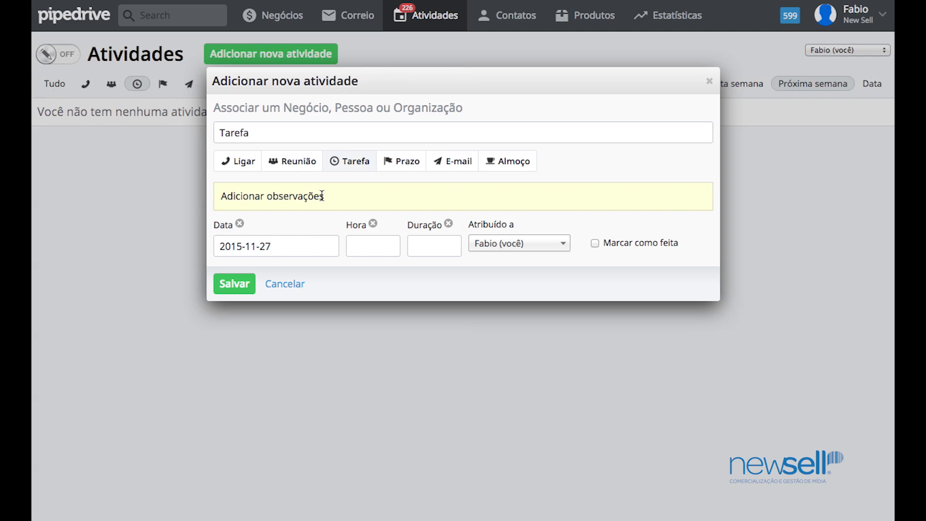
{"action": "left_click", "coordinate": [237, 289]}
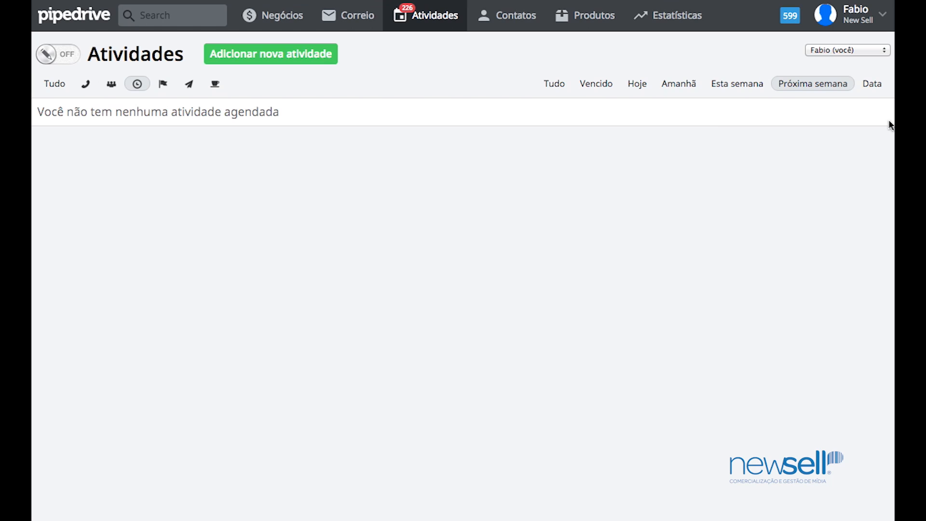
{"action": "left_click", "coordinate": [637, 84]}
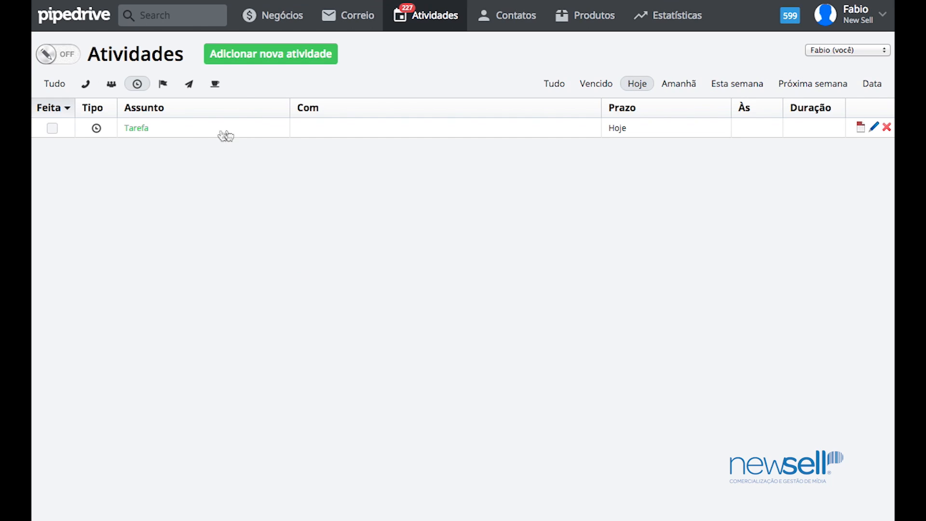
- Change the subject of today's task to "Tarefa ACME"
{"action": "left_click", "coordinate": [135, 129]}
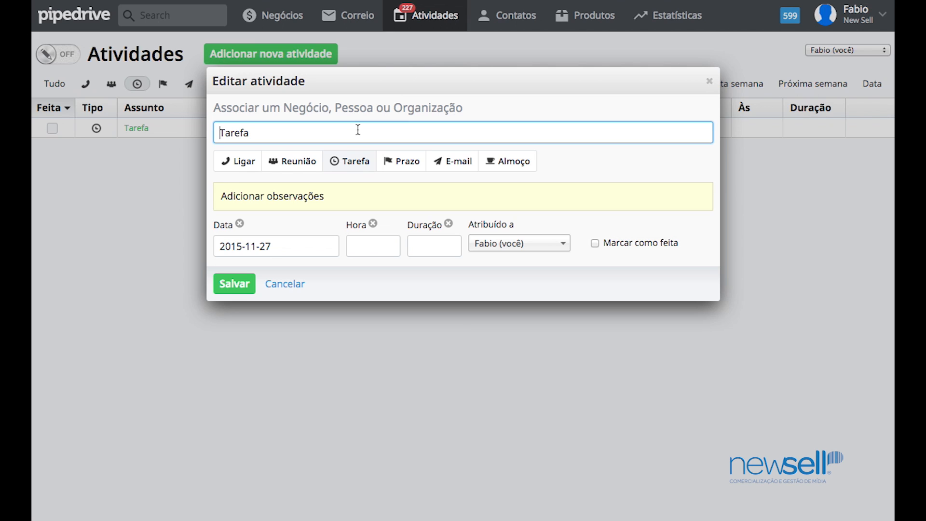
{"action": "left_click", "coordinate": [357, 129]}
{"action": "type", "text": "ACME"}
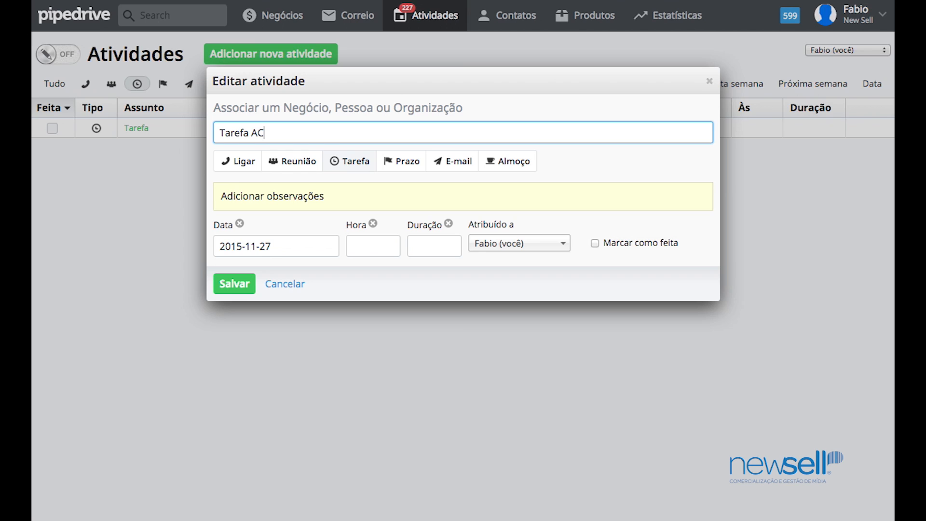